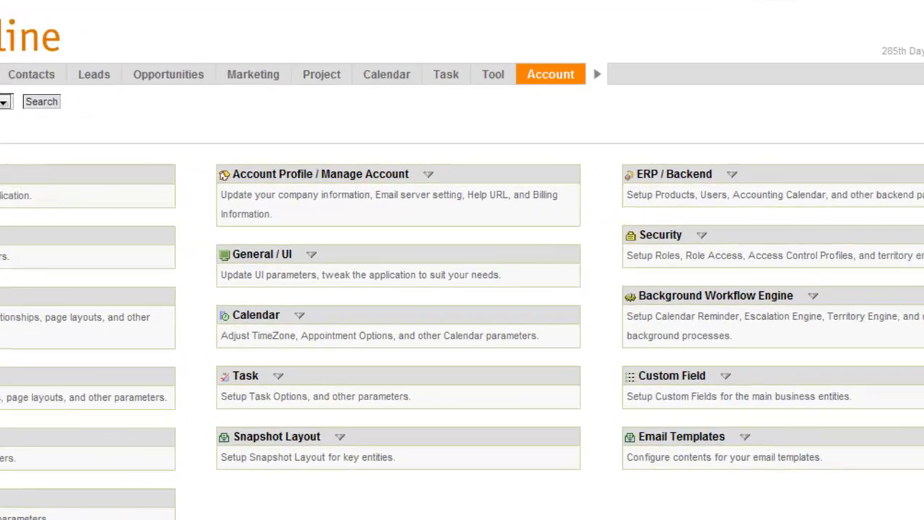
Open the Roles list from the Security section of the account setup
{"action": "mouse_move", "coordinate": [636, 90]}
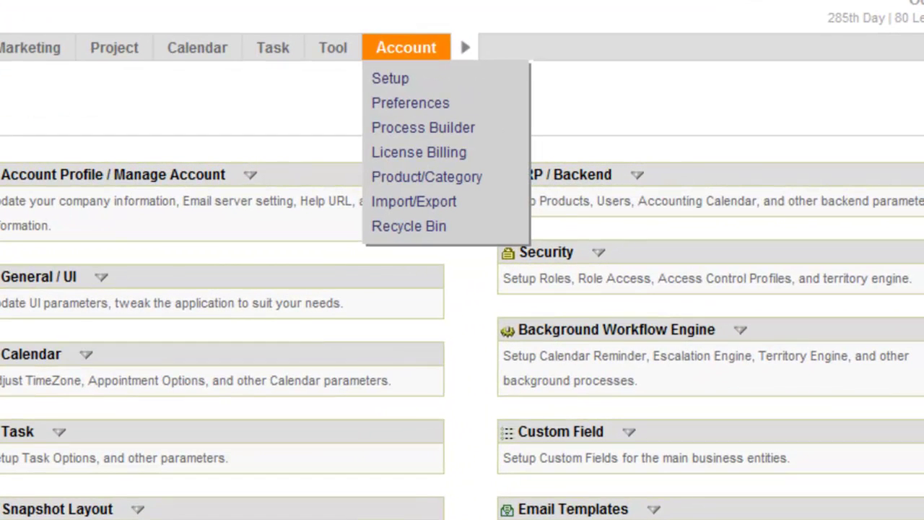
{"action": "left_click", "coordinate": [410, 102]}
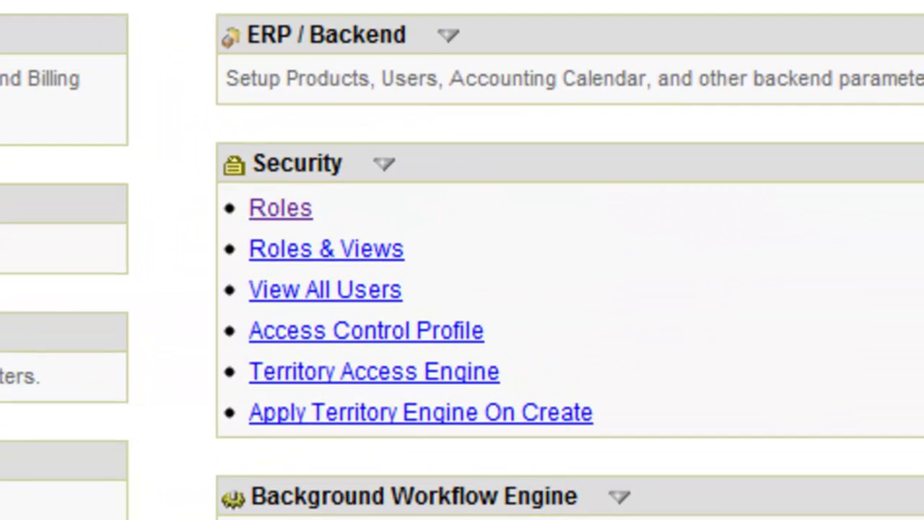
{"action": "left_click", "coordinate": [280, 207]}
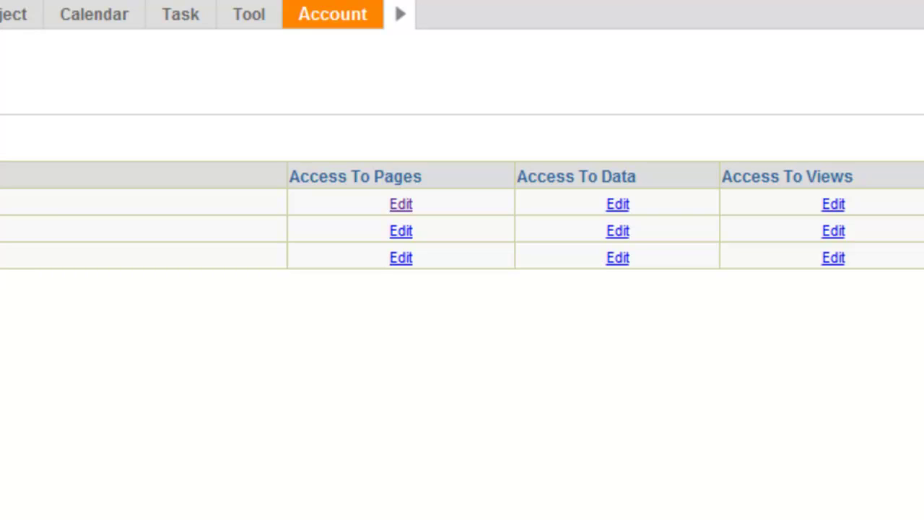
{"action": "mouse_move", "coordinate": [159, 71]}
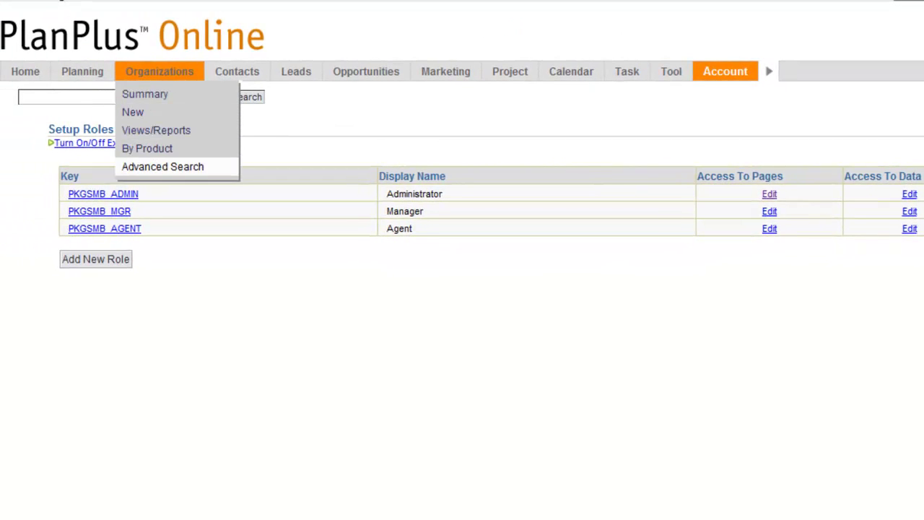
{"action": "mouse_move", "coordinate": [237, 70]}
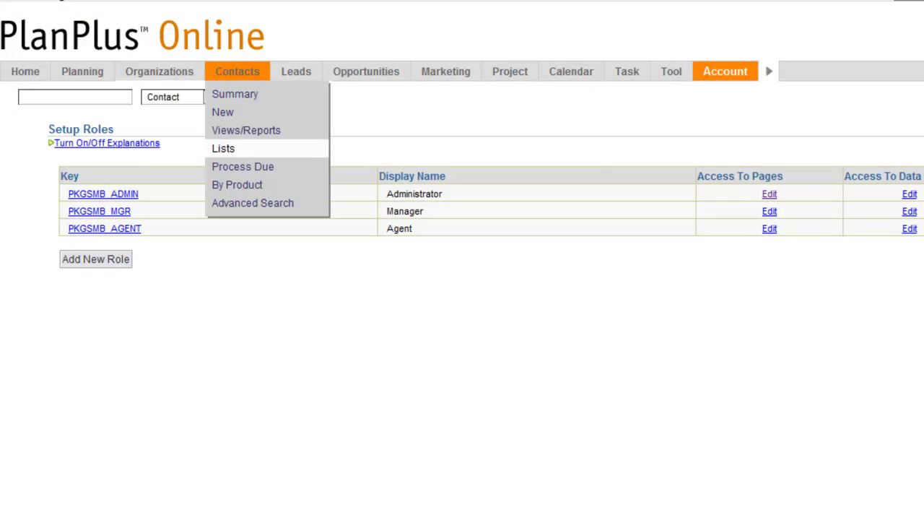
{"action": "mouse_move", "coordinate": [296, 70]}
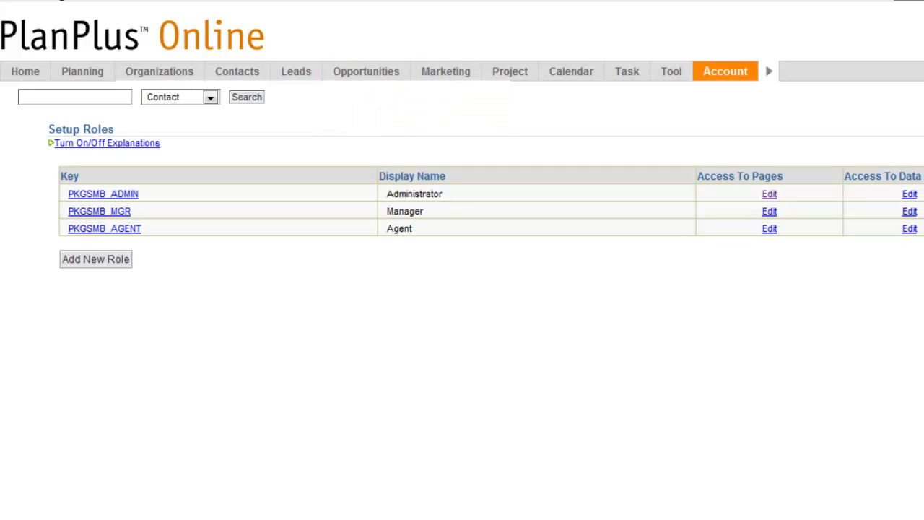
{"action": "left_click_drag", "start_coordinate": [138, 193], "coordinate": [67, 194]}
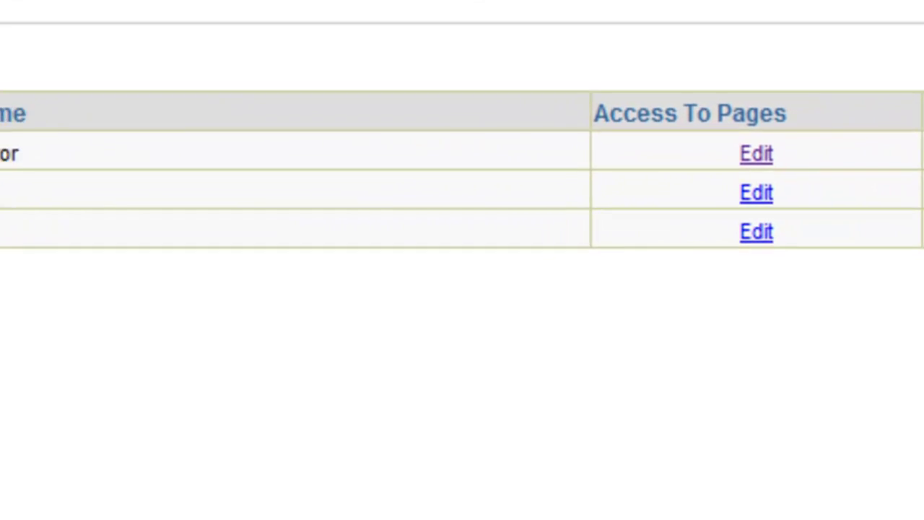
Open the Agent role's page access settings and review the allowed pages in each section from Home through Account
{"action": "left_click", "coordinate": [755, 232]}
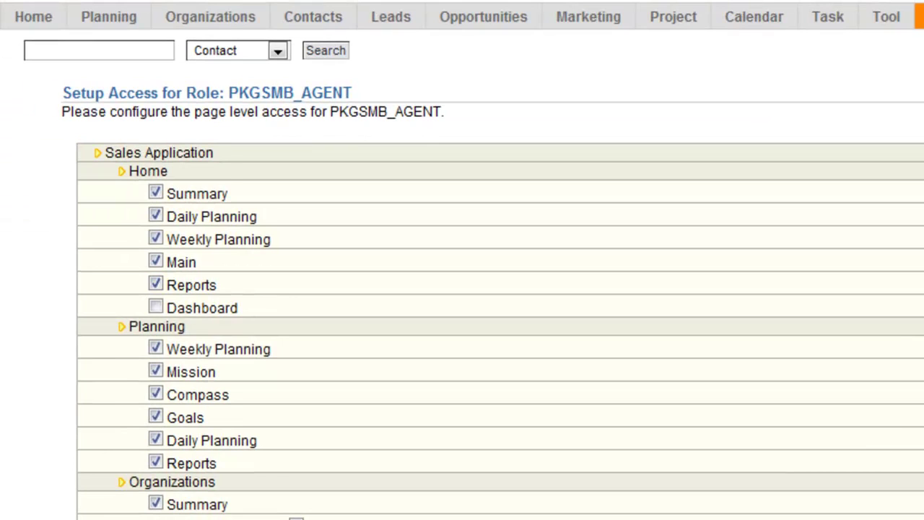
{"action": "mouse_move", "coordinate": [108, 17]}
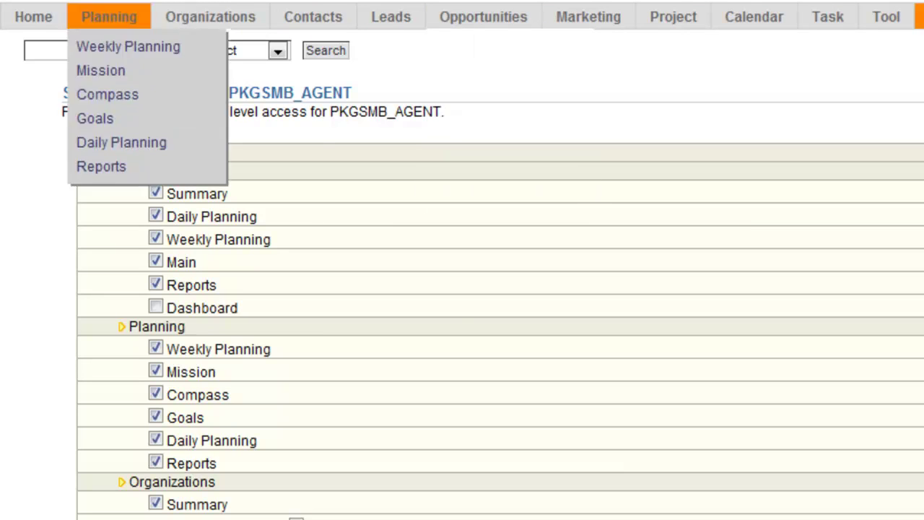
{"action": "mouse_move", "coordinate": [210, 17]}
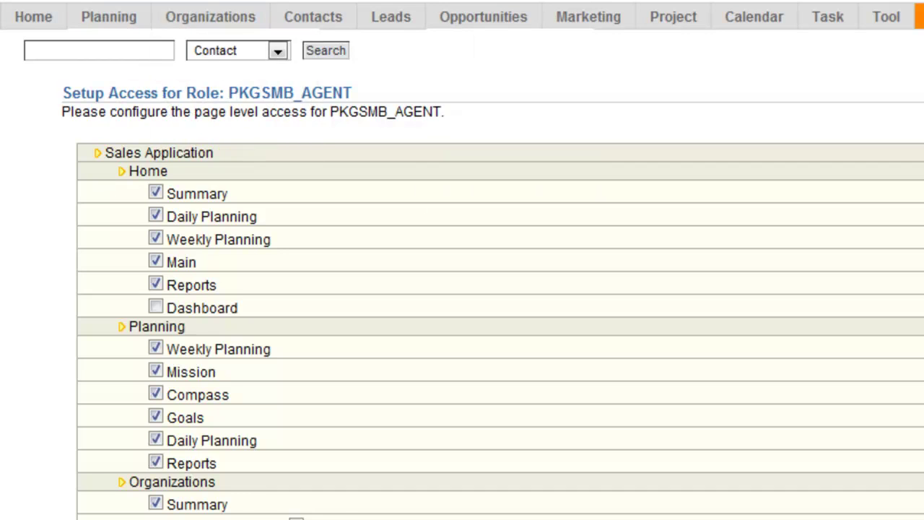
{"action": "scroll", "coordinate": [462, 260], "scroll_direction": "down", "scroll_amount": 3}
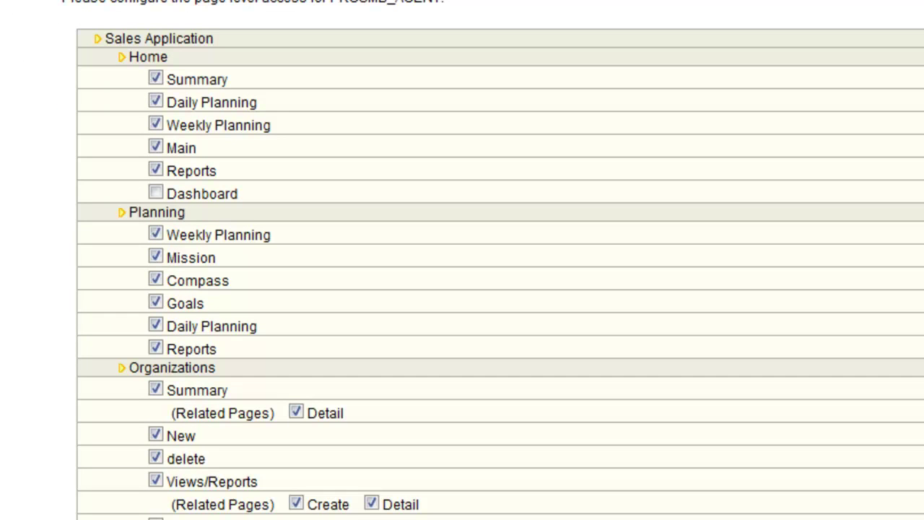
{"action": "scroll", "coordinate": [462, 260], "scroll_direction": "down", "scroll_amount": 11}
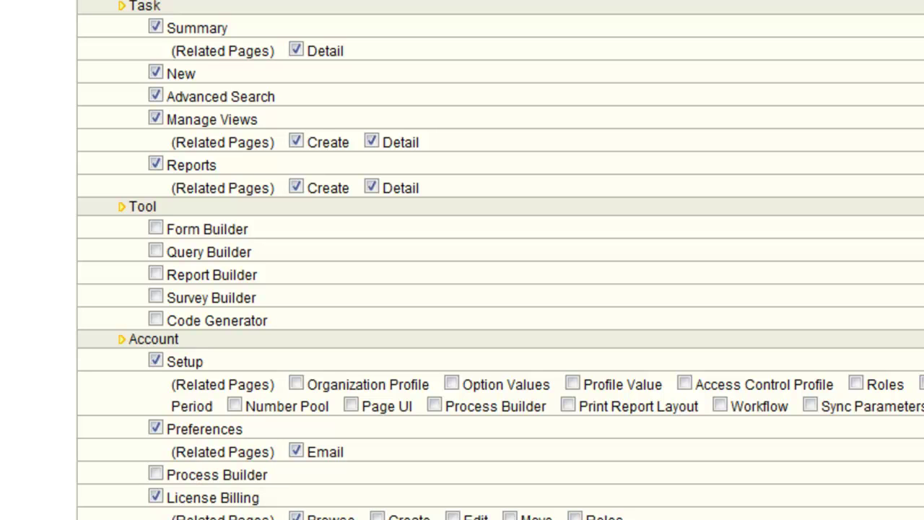
{"action": "scroll", "coordinate": [462, 260], "scroll_direction": "up", "scroll_amount": 10}
{"action": "scroll", "coordinate": [462, 259], "scroll_direction": "down", "scroll_amount": 1}
{"action": "scroll", "coordinate": [501, 260], "scroll_direction": "down", "scroll_amount": 15}
{"action": "scroll", "coordinate": [500, 260], "scroll_direction": "up", "scroll_amount": 20}
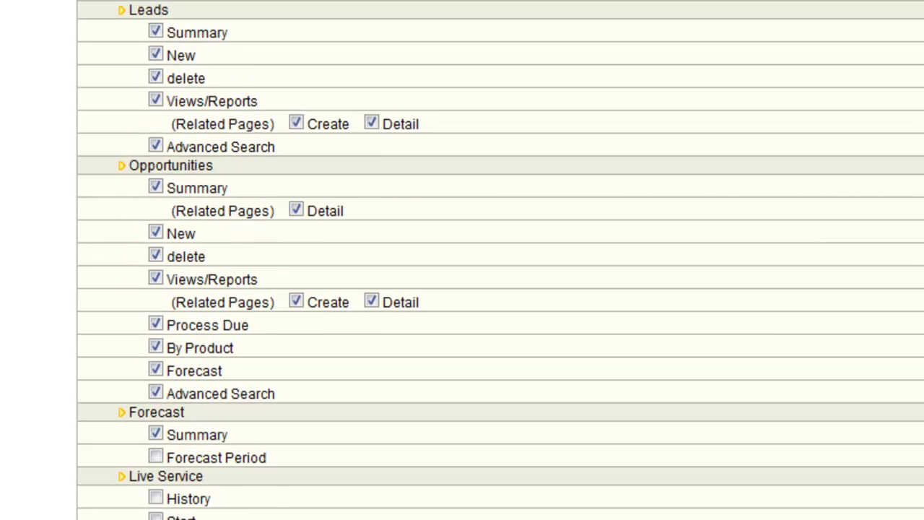
{"action": "scroll", "coordinate": [501, 260], "scroll_direction": "up", "scroll_amount": 6}
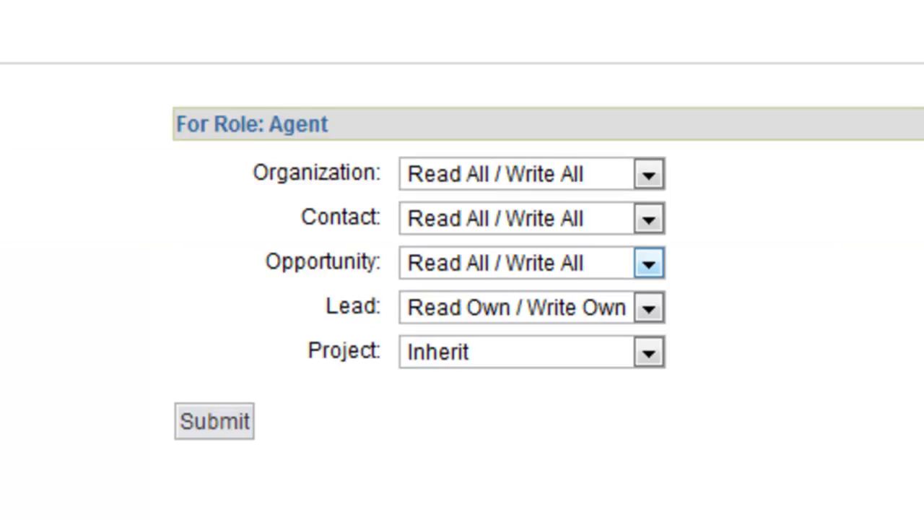
Review the Organization data access options for the Agent role, keeping Read All / Write All
{"action": "mouse_move", "coordinate": [85, 46]}
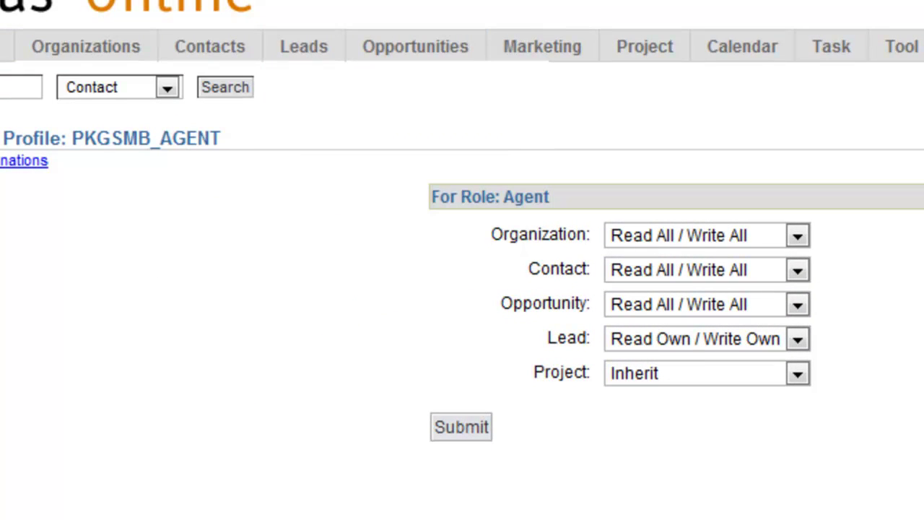
{"action": "left_click", "coordinate": [797, 235]}
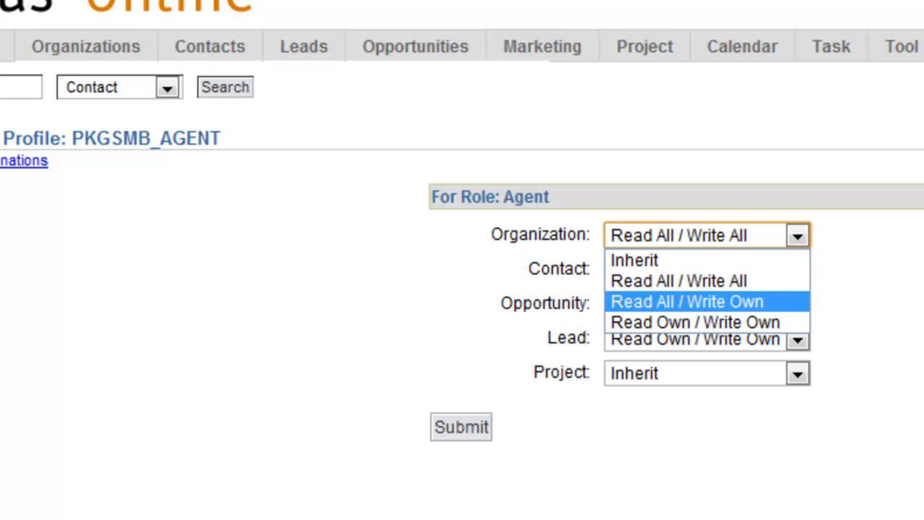
{"action": "key", "text": "Escape"}
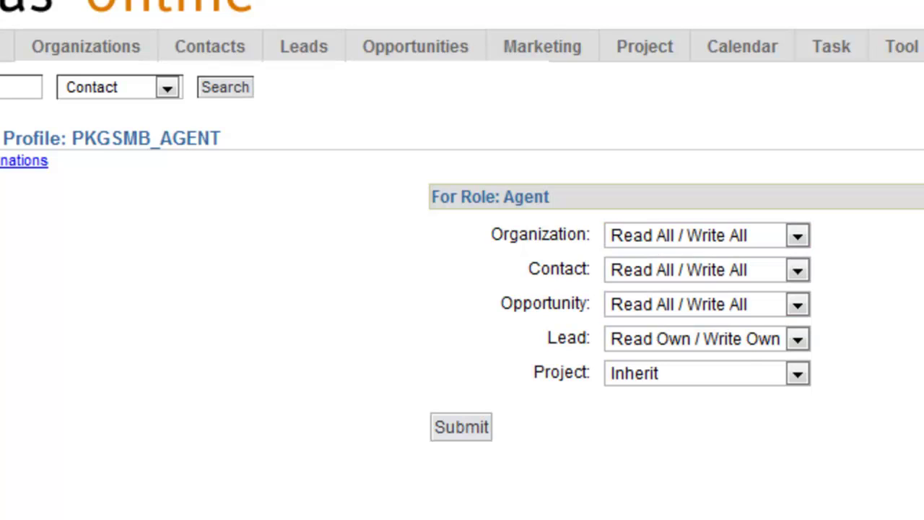
{"action": "left_click", "coordinate": [797, 235]}
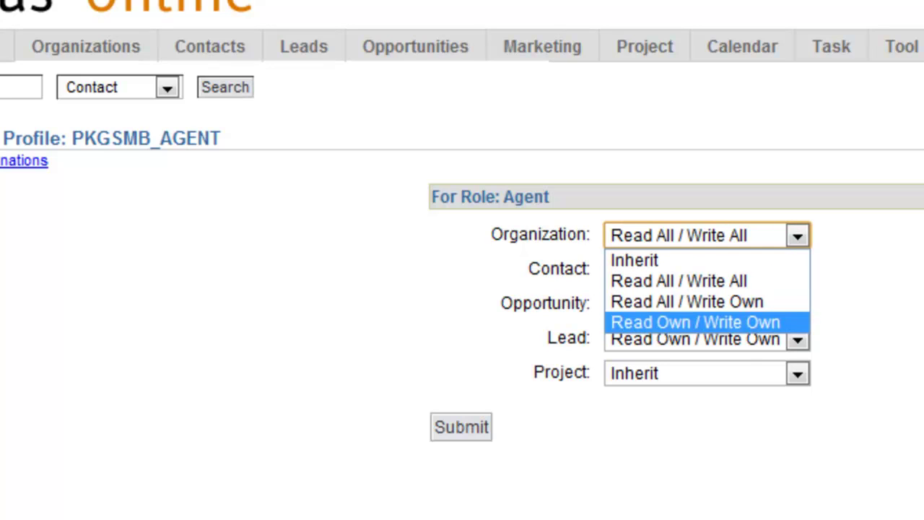
{"action": "key", "text": "Down"}
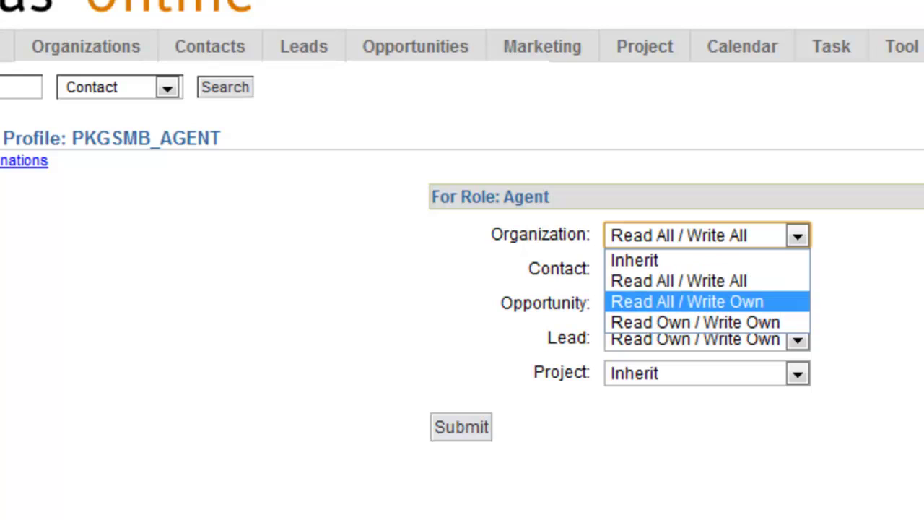
{"action": "key", "text": "Down"}
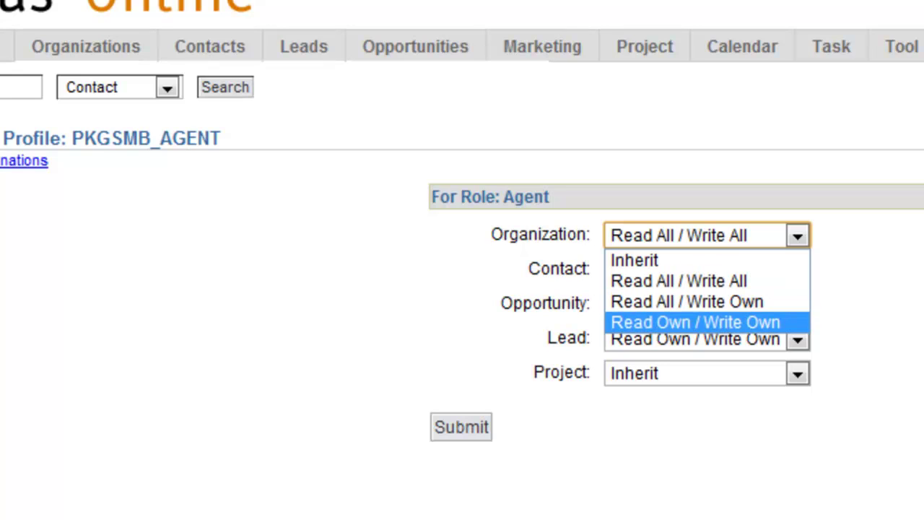
{"action": "key", "text": "Up"}
{"action": "key", "text": "Down"}
{"action": "key", "text": "Escape"}
{"action": "left_click", "coordinate": [797, 235]}
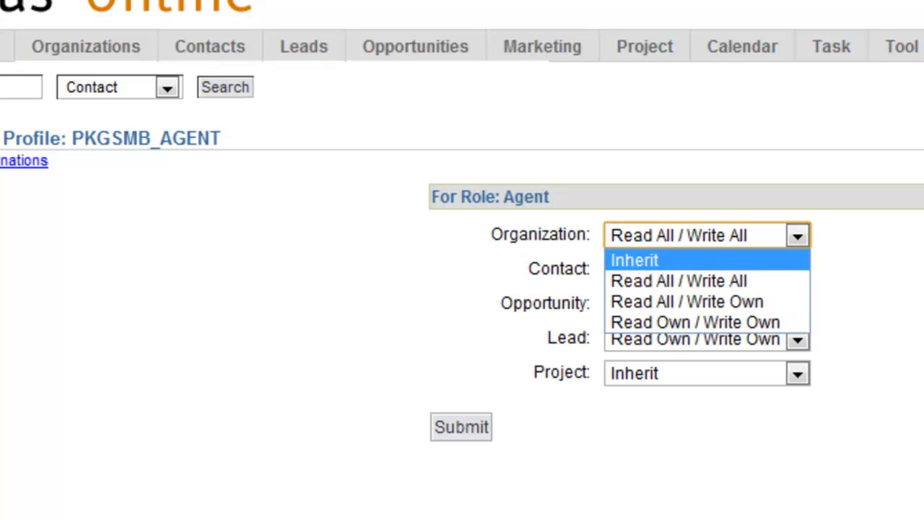
{"action": "key", "text": "Down"}
{"action": "key", "text": "Return"}
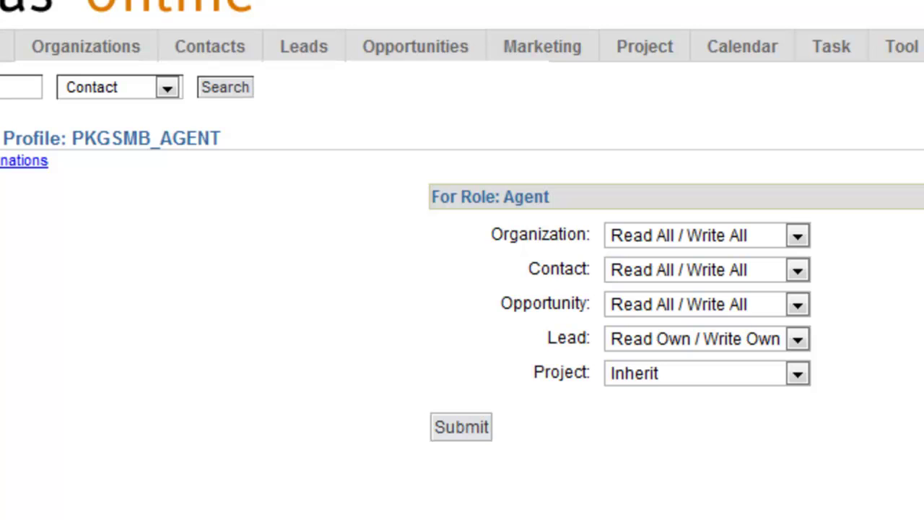
Check the team members assigned to the 3M Company organization
{"action": "mouse_move", "coordinate": [86, 46]}
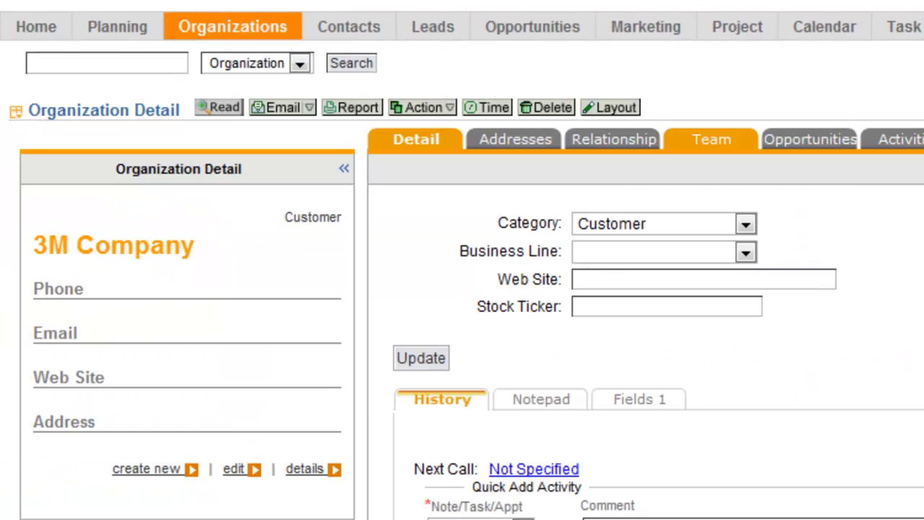
{"action": "left_click", "coordinate": [711, 139]}
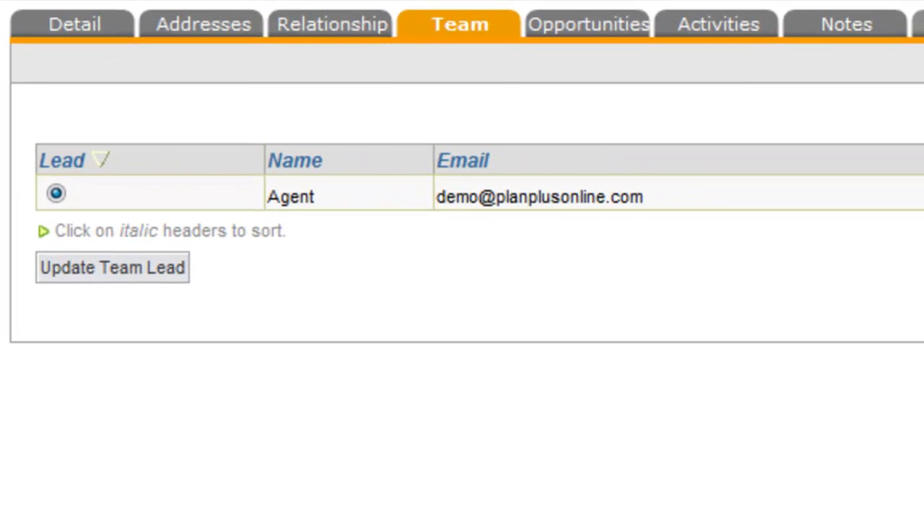
{"action": "left_click_drag", "start_coordinate": [436, 160], "coordinate": [314, 196]}
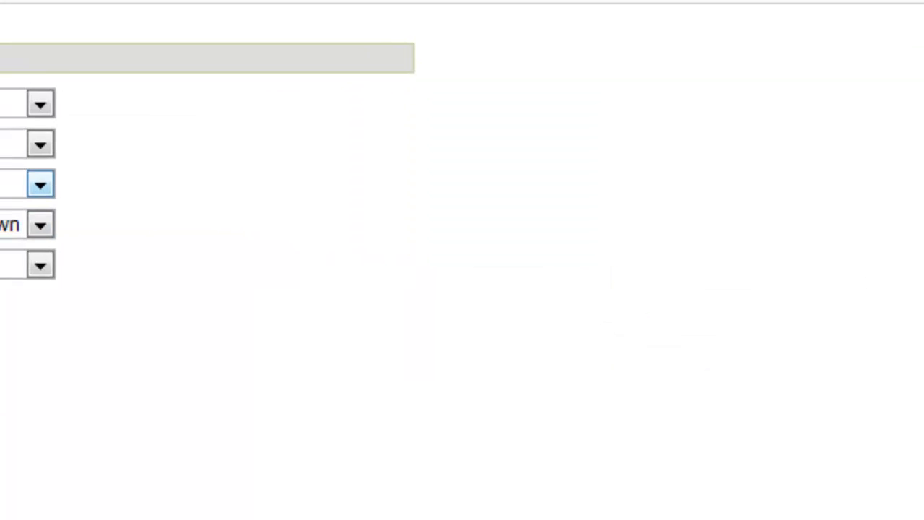
Review the Inherit option for the Agent role's Organization access and examine the User Management page
{"action": "left_click", "coordinate": [606, 134]}
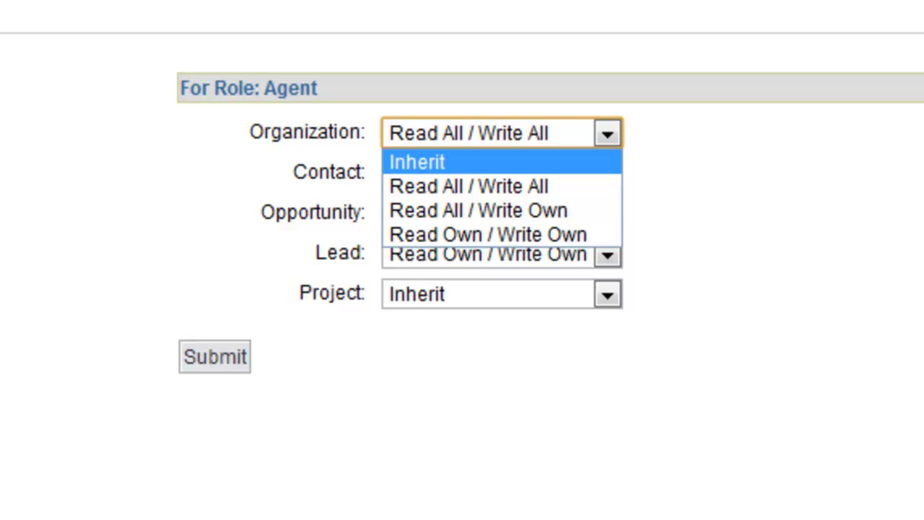
{"action": "key", "text": "Escape"}
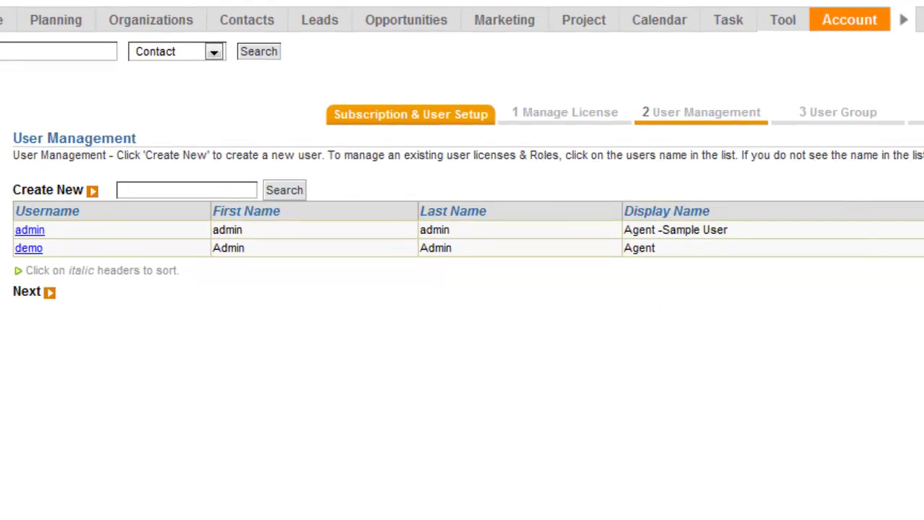
{"action": "left_click_drag", "start_coordinate": [703, 170], "coordinate": [606, 173]}
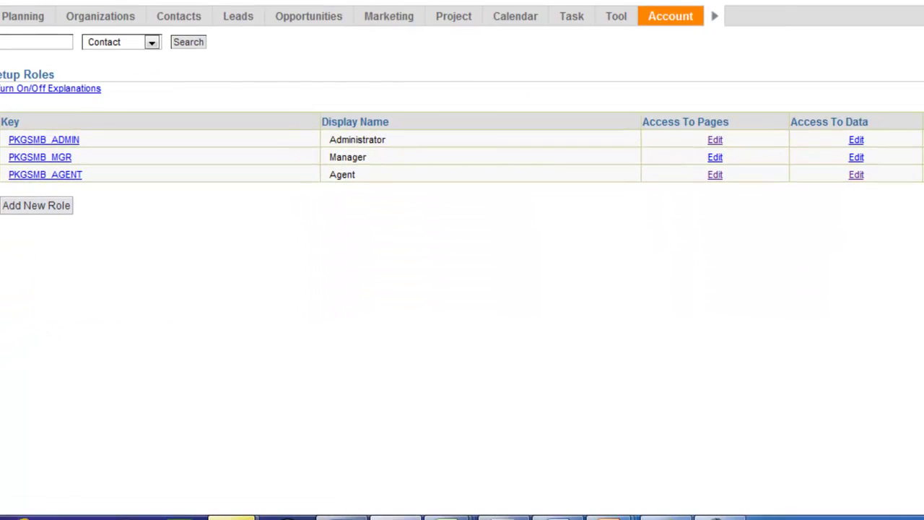
Open the Manager role's data access settings and set Lead access to Inherit
{"action": "left_click_drag", "start_coordinate": [368, 157], "coordinate": [336, 157]}
{"action": "left_click", "coordinate": [856, 157]}
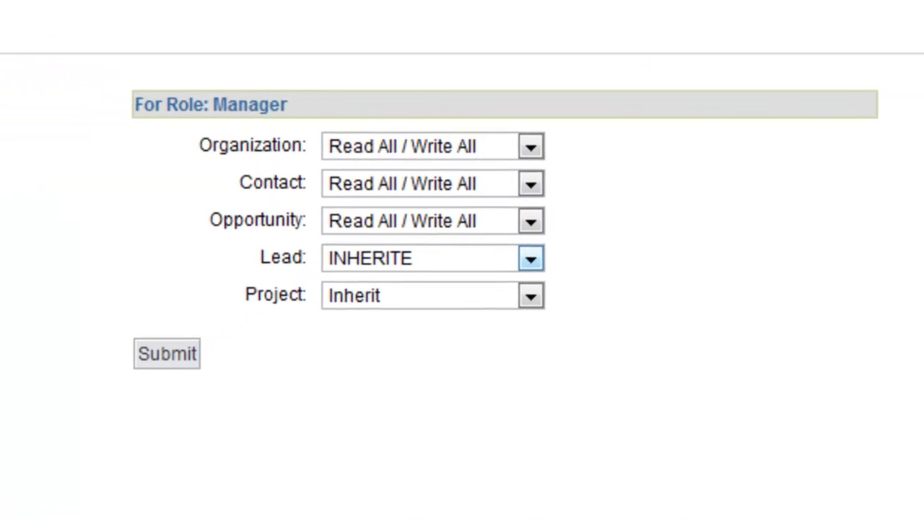
{"action": "left_click", "coordinate": [531, 258]}
{"action": "left_click", "coordinate": [353, 285]}
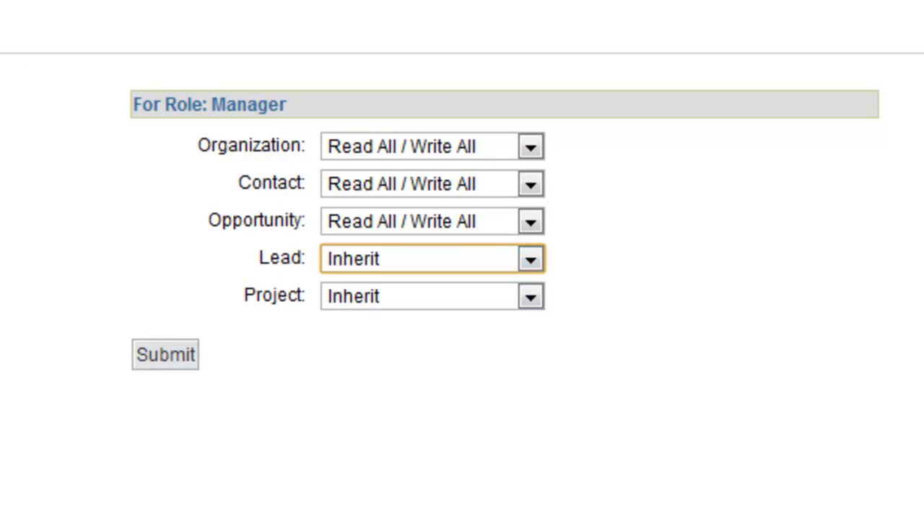
Set the Manager role's Organization, Contact and Opportunity access to Inherit and submit the changes
{"action": "left_click", "coordinate": [530, 146]}
{"action": "left_click", "coordinate": [354, 174]}
{"action": "left_click", "coordinate": [531, 184]}
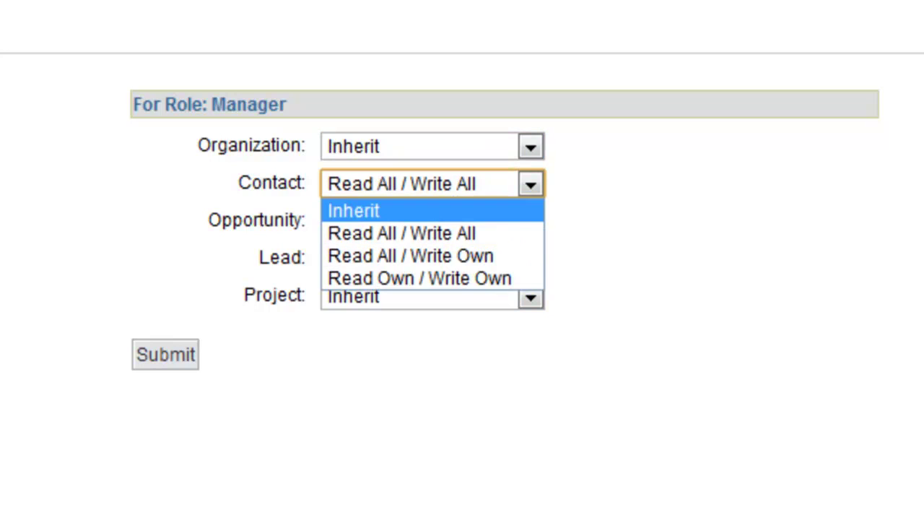
{"action": "left_click", "coordinate": [353, 210]}
{"action": "left_click", "coordinate": [530, 222]}
{"action": "left_click", "coordinate": [354, 248]}
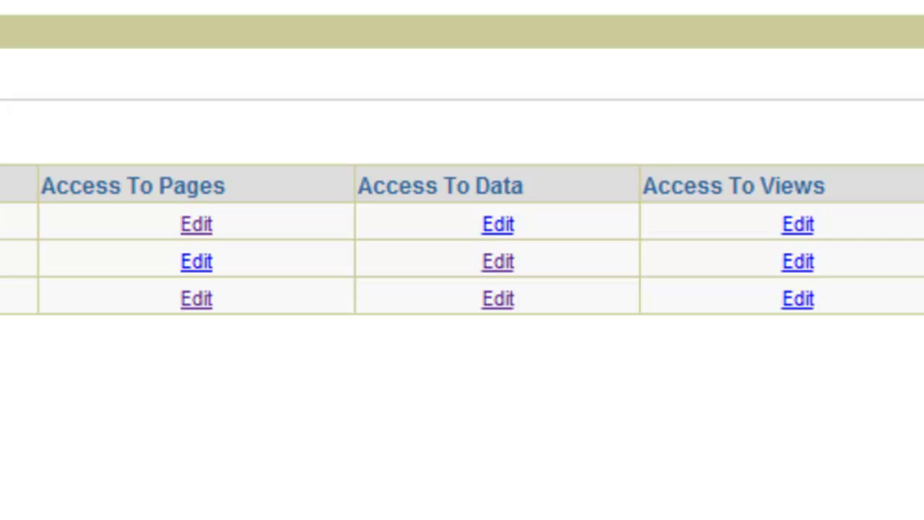
Open the Manager role's view access and review the enabled Contact, Organization and Opportunity custom views
{"action": "left_click", "coordinate": [798, 261]}
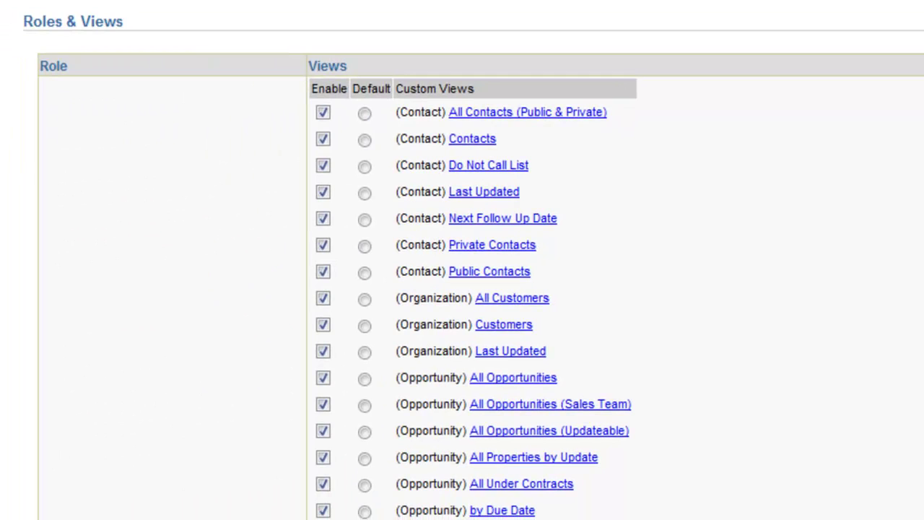
{"action": "left_click_drag", "start_coordinate": [531, 272], "coordinate": [395, 112]}
{"action": "scroll", "coordinate": [462, 289], "scroll_direction": "down", "scroll_amount": 3}
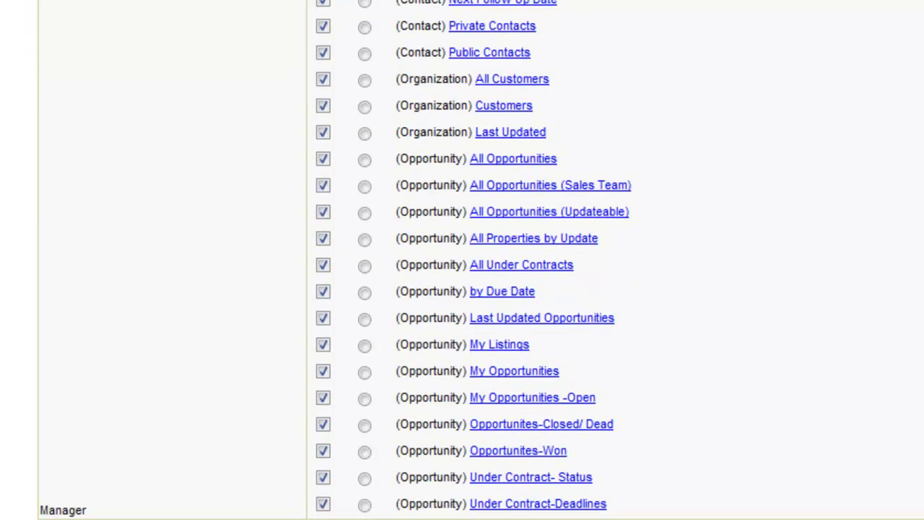
{"action": "scroll", "coordinate": [462, 289], "scroll_direction": "up", "scroll_amount": 3}
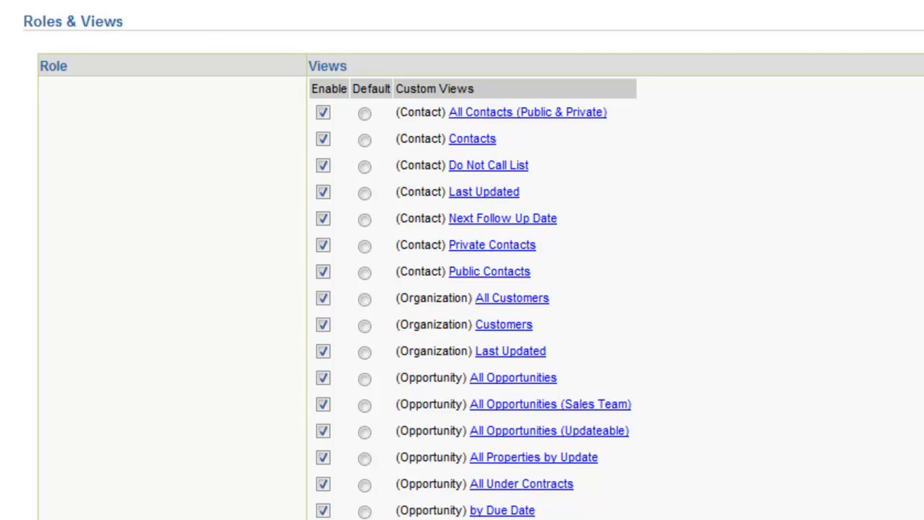
Make All Contacts (Public & Private) the Manager role's default Contact view and Last Updated its default Organization view
{"action": "scroll", "coordinate": [462, 288], "scroll_direction": "down", "scroll_amount": 2}
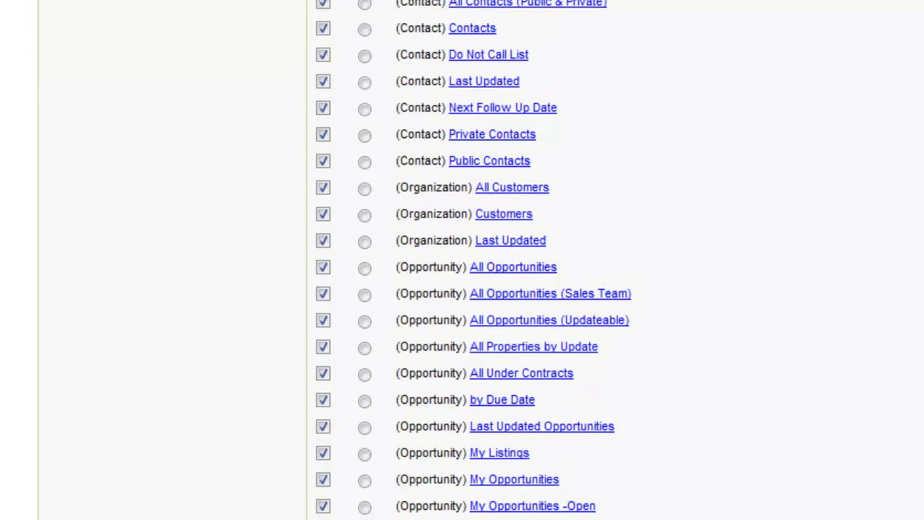
{"action": "scroll", "coordinate": [462, 288], "scroll_direction": "down", "scroll_amount": 2}
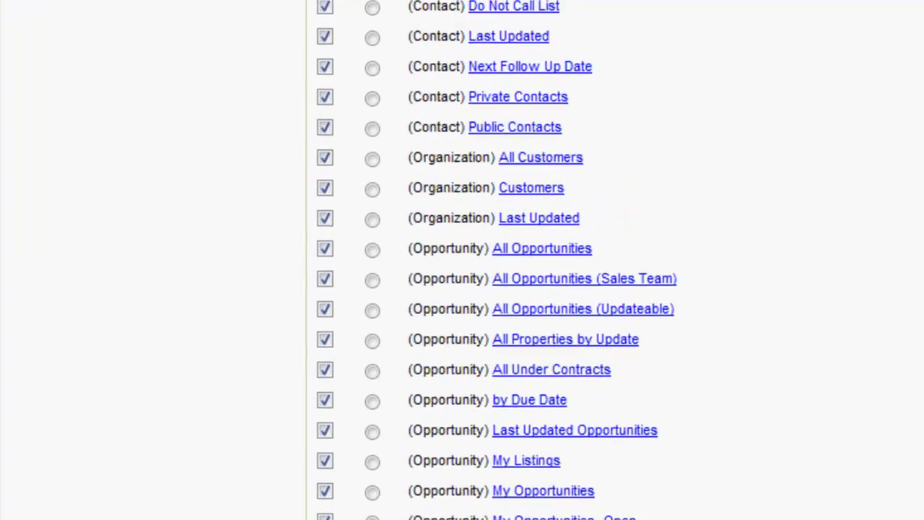
{"action": "left_click", "coordinate": [392, 83]}
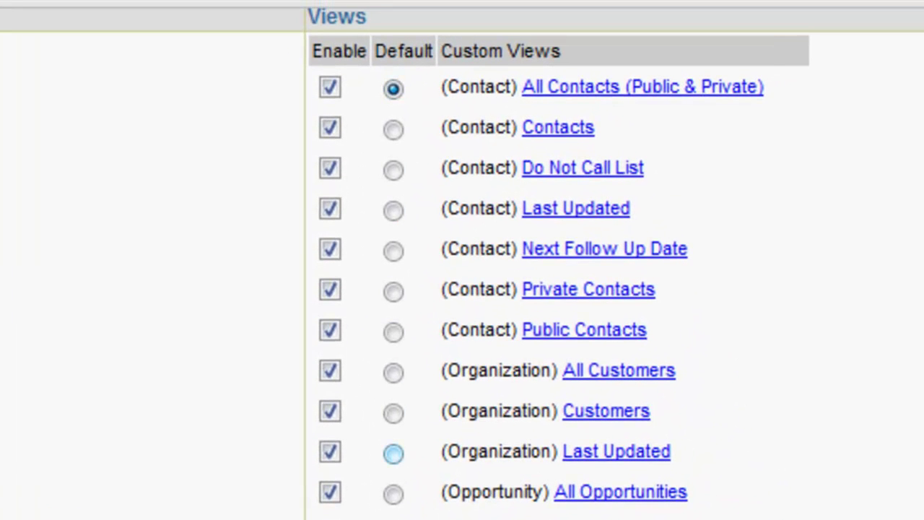
{"action": "left_click", "coordinate": [393, 453]}
{"action": "scroll", "coordinate": [462, 289], "scroll_direction": "up", "scroll_amount": 3}
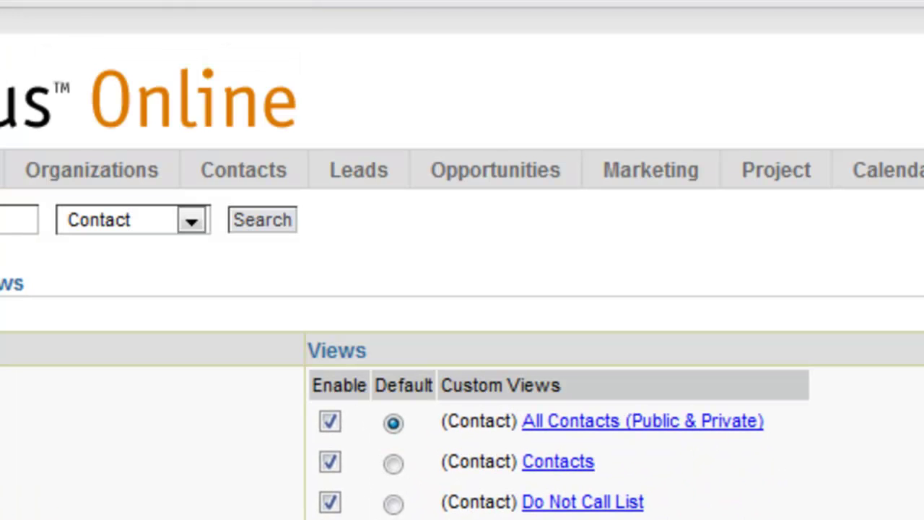
Open the Last Updated organization view for editing and base it on All Organizations (Updatable)
{"action": "mouse_move", "coordinate": [91, 170]}
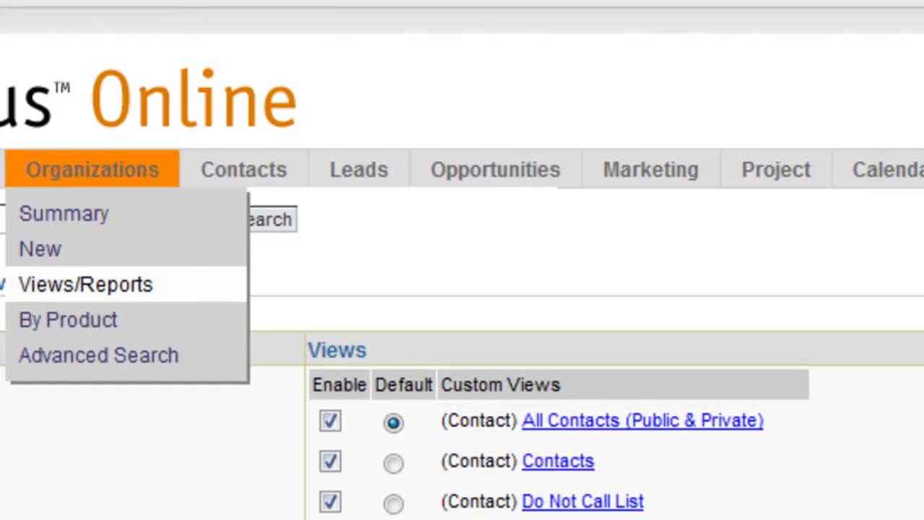
{"action": "left_click", "coordinate": [85, 283]}
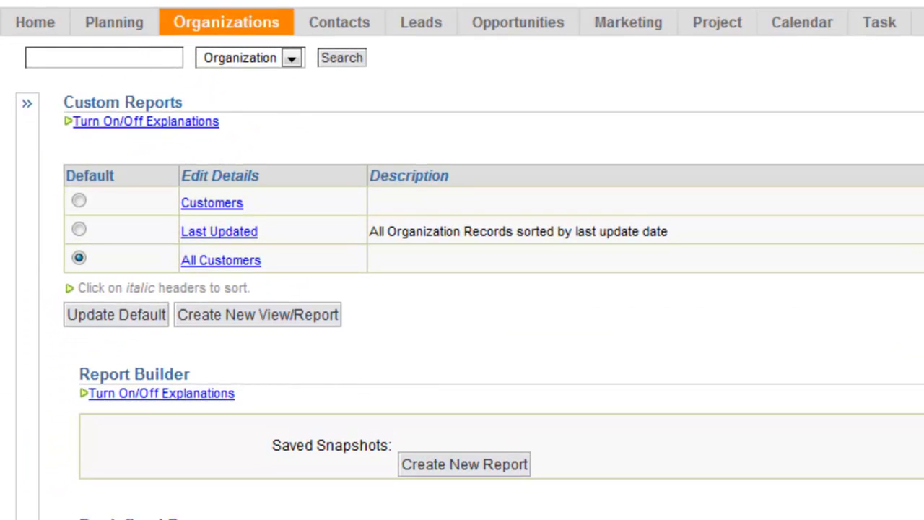
{"action": "left_click", "coordinate": [219, 231]}
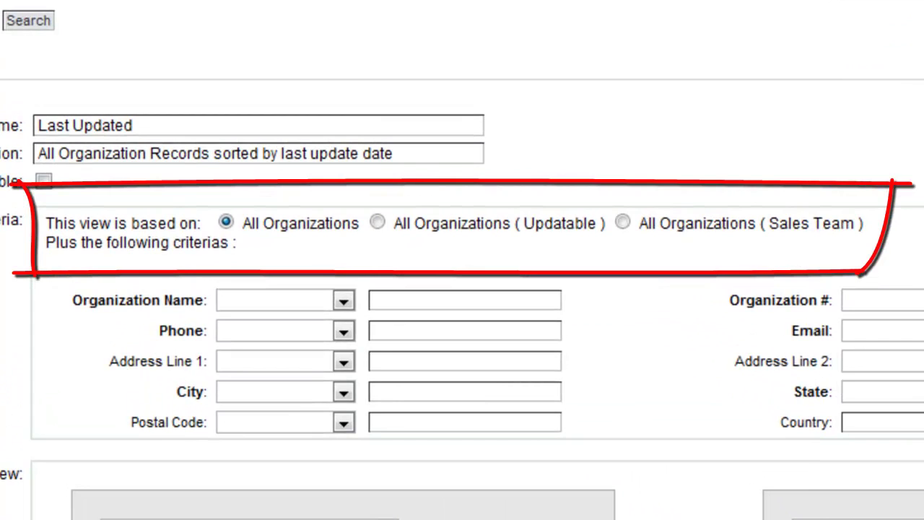
{"action": "left_click_drag", "start_coordinate": [863, 223], "coordinate": [638, 223]}
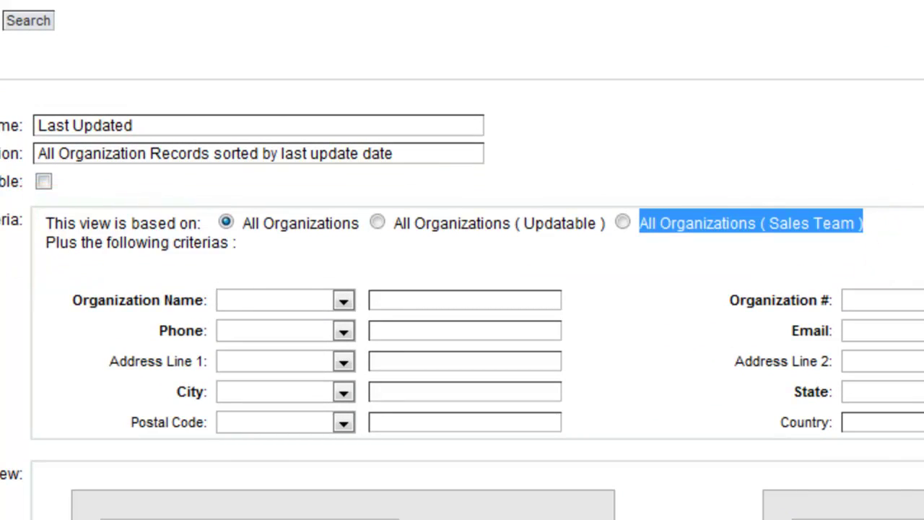
{"action": "left_click", "coordinate": [632, 223]}
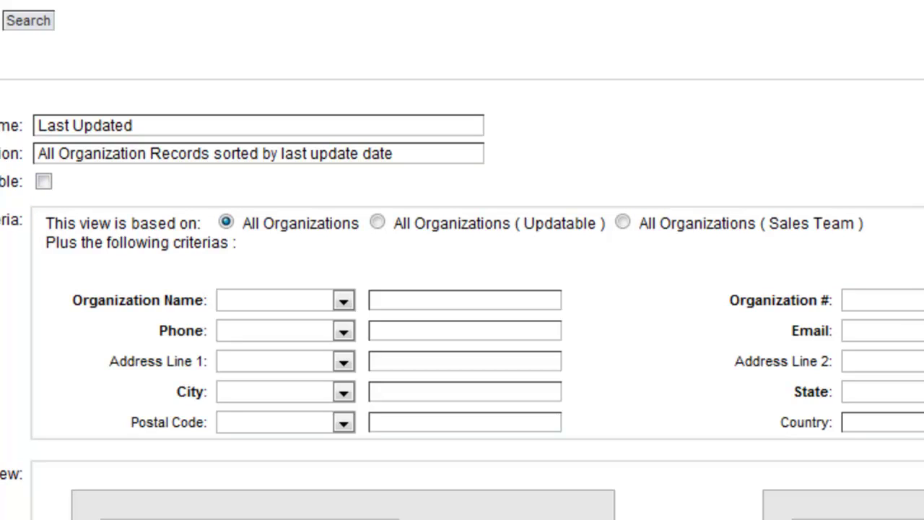
{"action": "left_click_drag", "start_coordinate": [600, 223], "coordinate": [393, 223]}
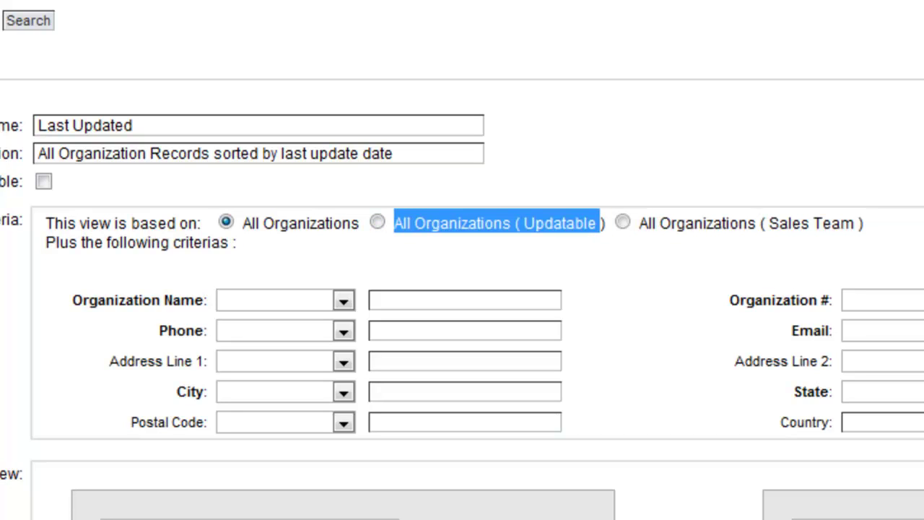
{"action": "left_click", "coordinate": [377, 222]}
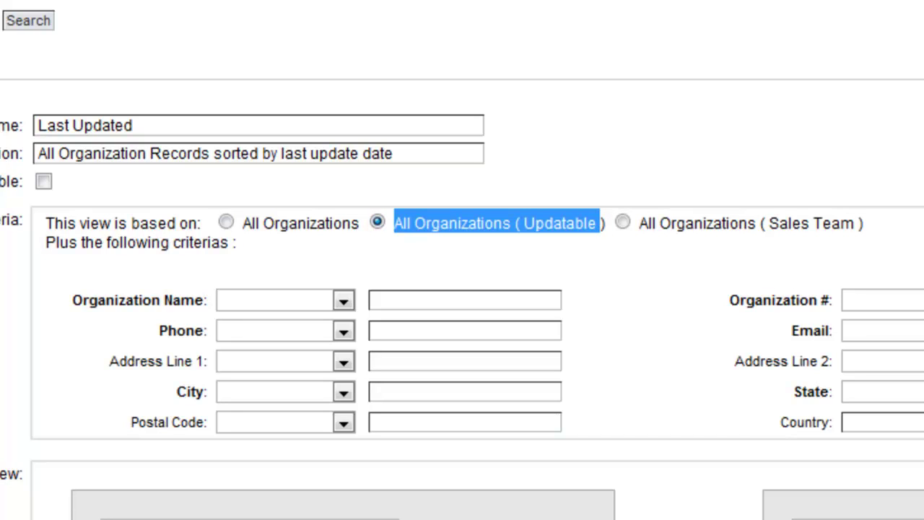
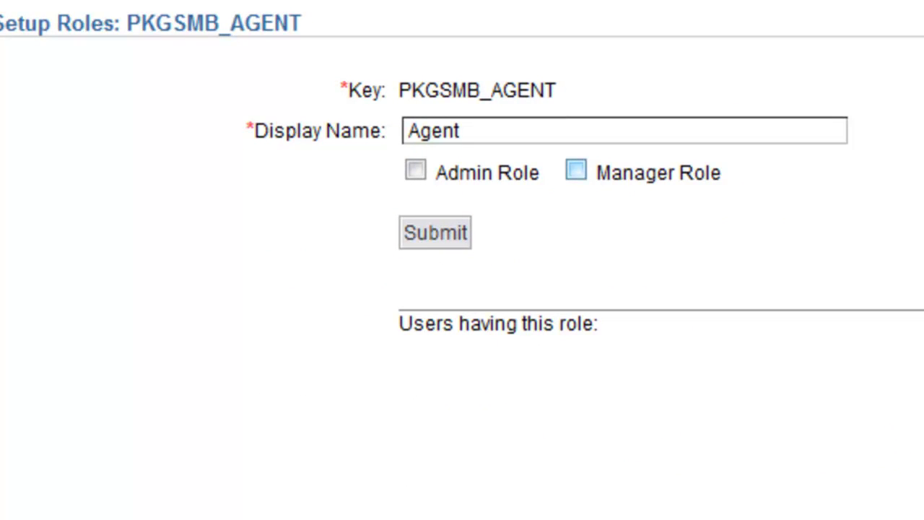
{"action": "left_click", "coordinate": [576, 170]}
{"action": "left_click_drag", "start_coordinate": [722, 173], "coordinate": [596, 173]}
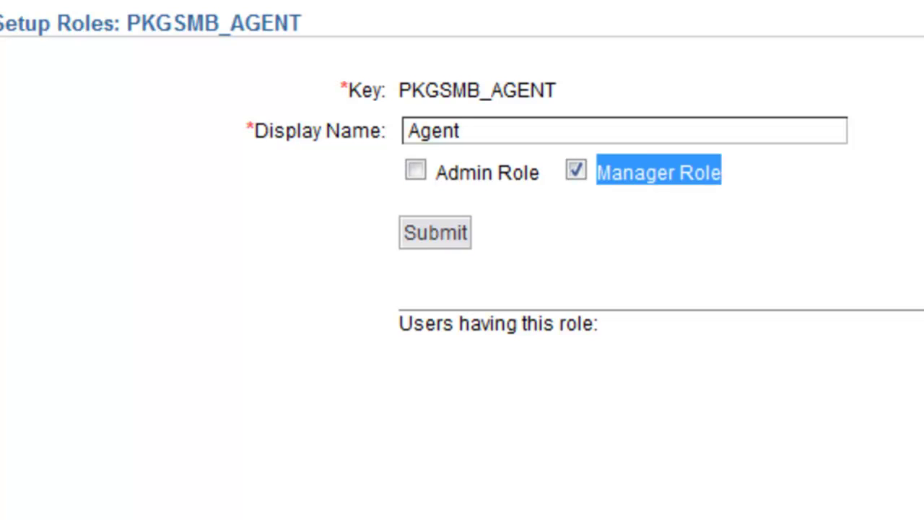
{"action": "left_click", "coordinate": [576, 171]}
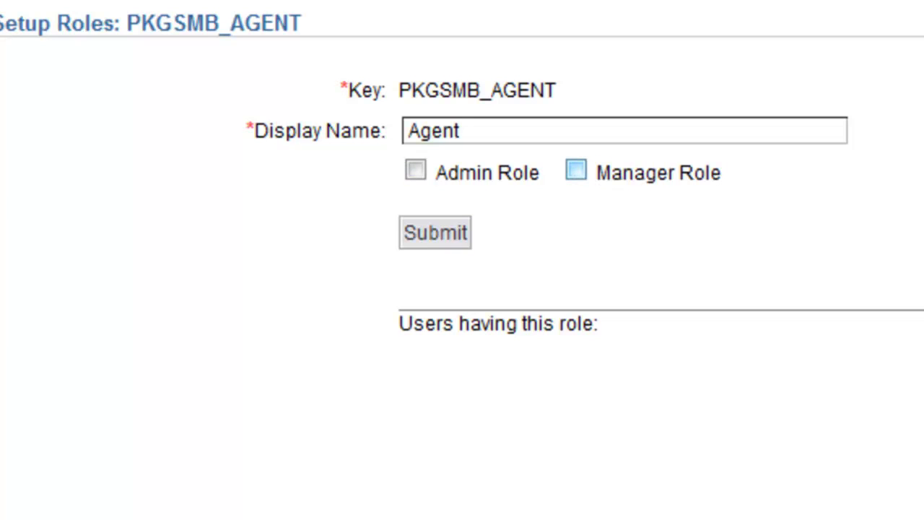